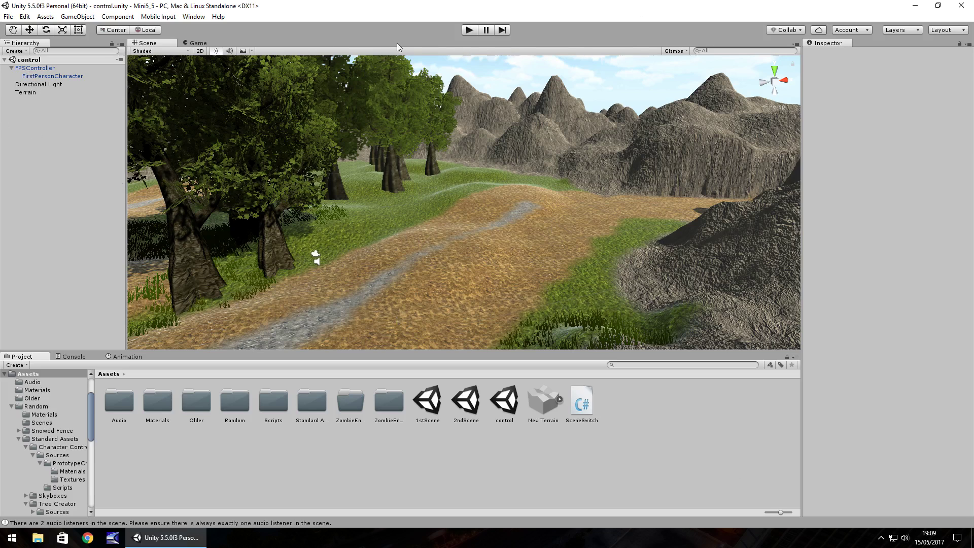
Run the scene in play mode, walk forward with the first-person controller, and stop it
click(469, 30)
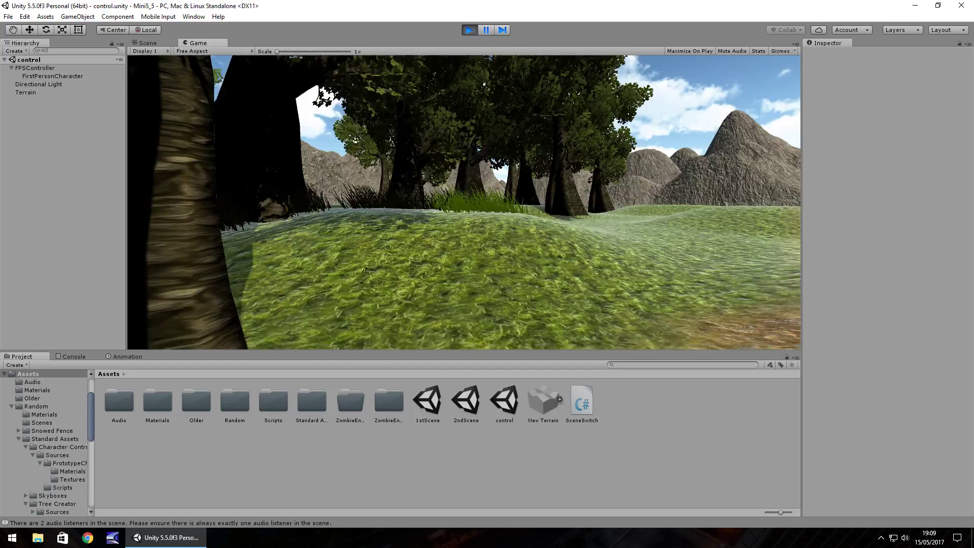
key(w)
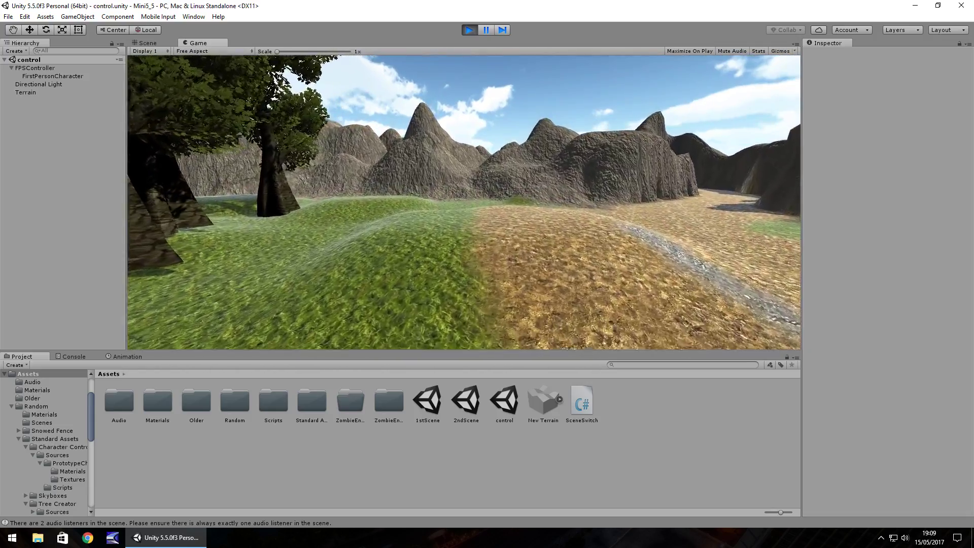
key(ctrl+p)
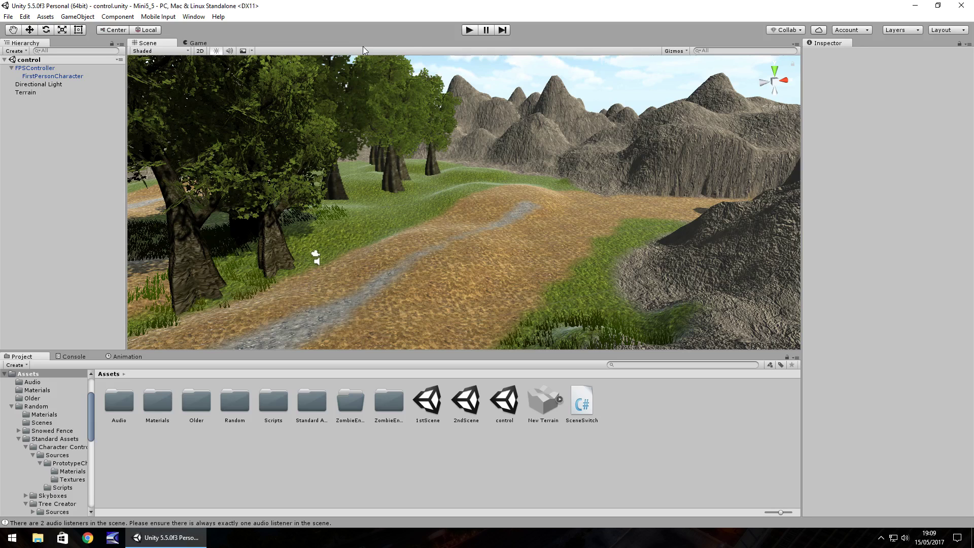
Open the project's Input settings and review the joystick versions of the Horizontal and Vertical axes
click(26, 16)
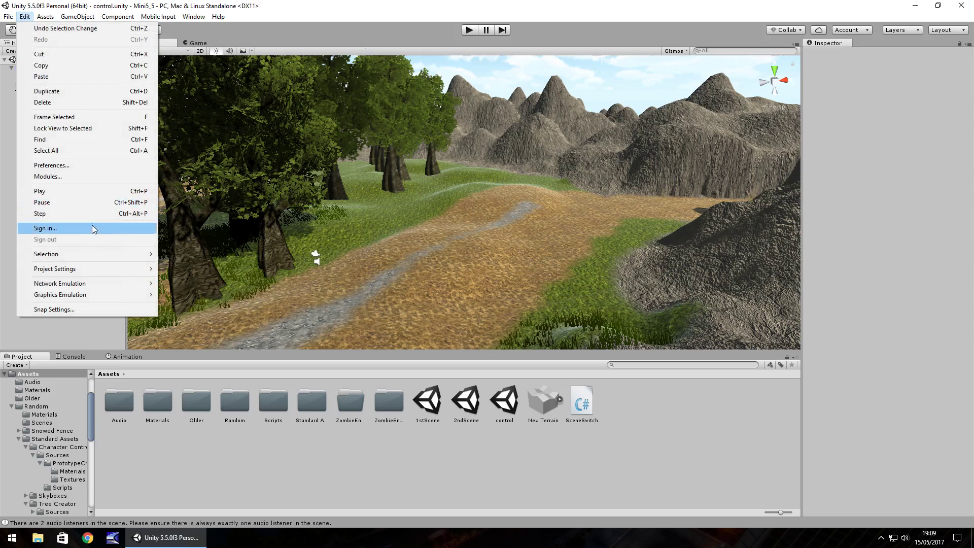
mouse_move(76, 271)
click(192, 271)
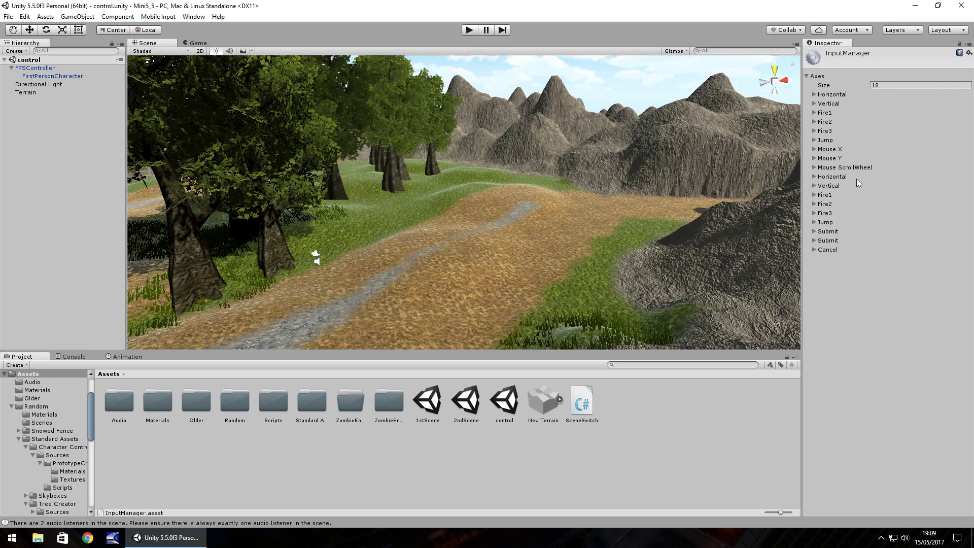
click(814, 176)
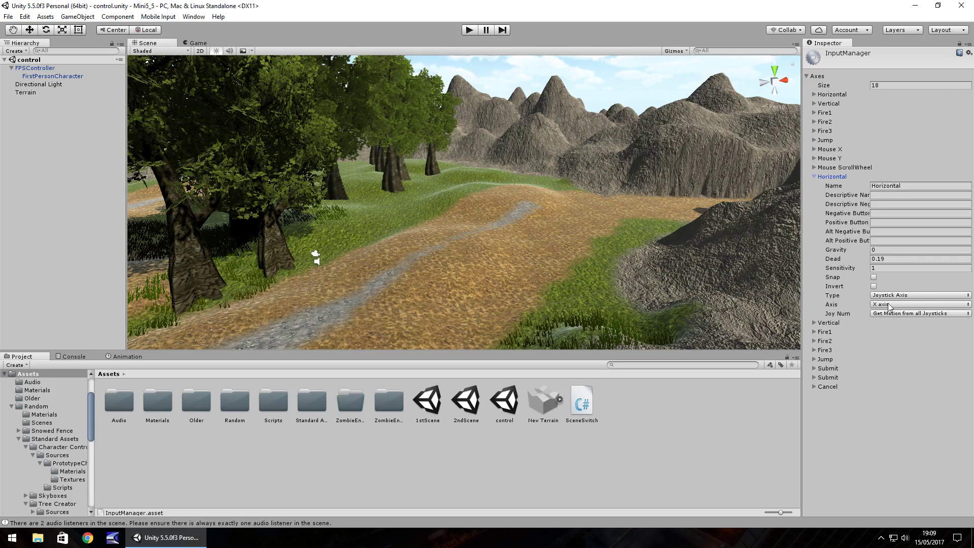
click(818, 324)
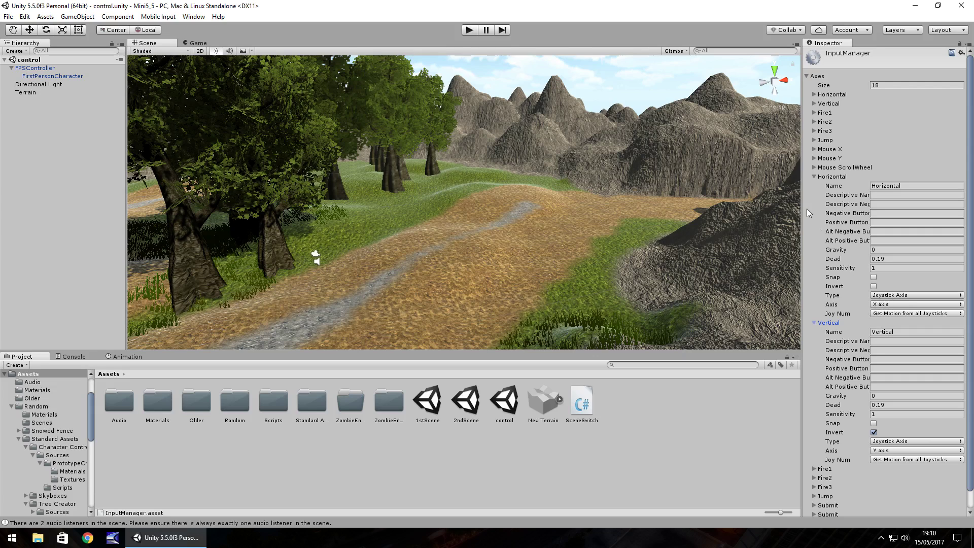
click(814, 176)
click(814, 187)
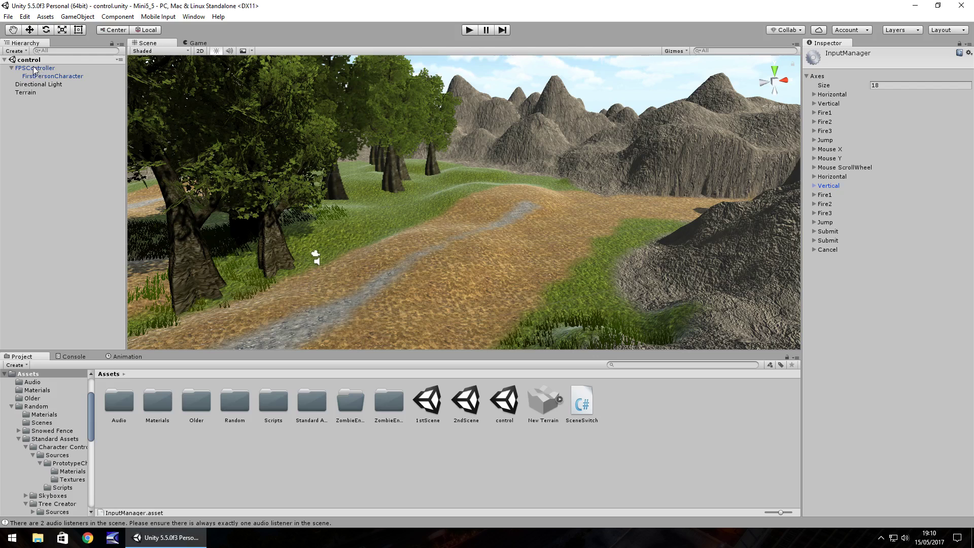
Set the Positive Button of the joystick Jump axis to joystick button 0
click(814, 195)
click(814, 195)
click(814, 223)
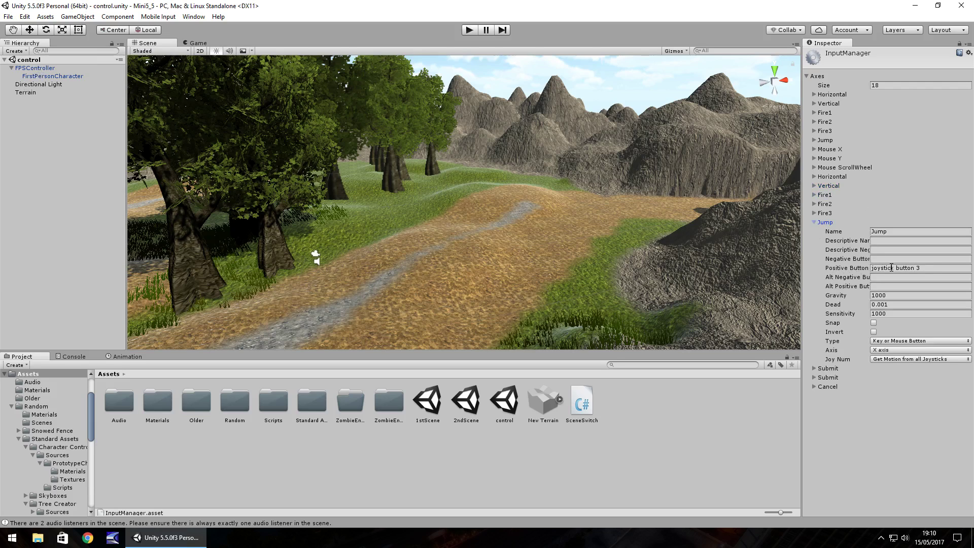
click(933, 267)
click(932, 269)
key(BackSpace)
Play-test the scene with the remapped jump control, stop it, and collapse the Jump axis
click(470, 30)
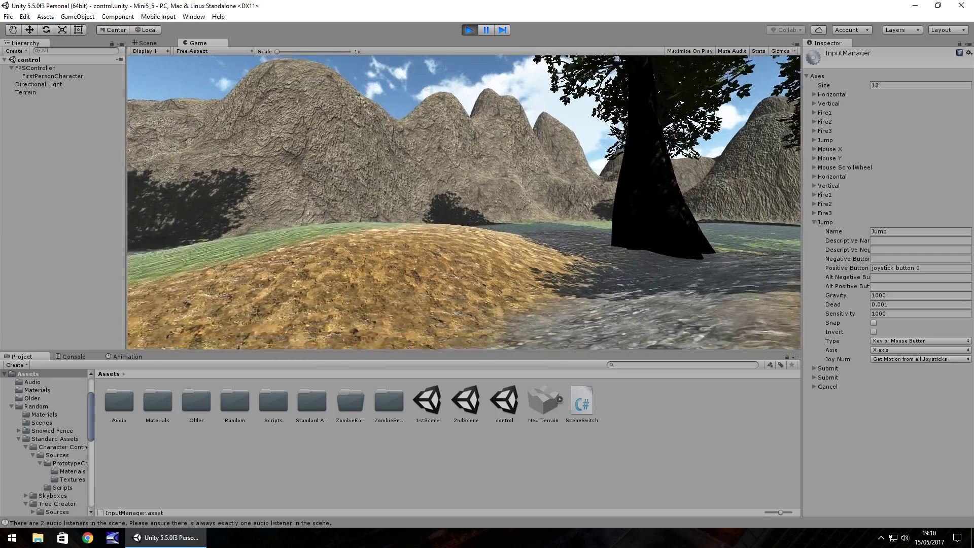
key(ctrl+p)
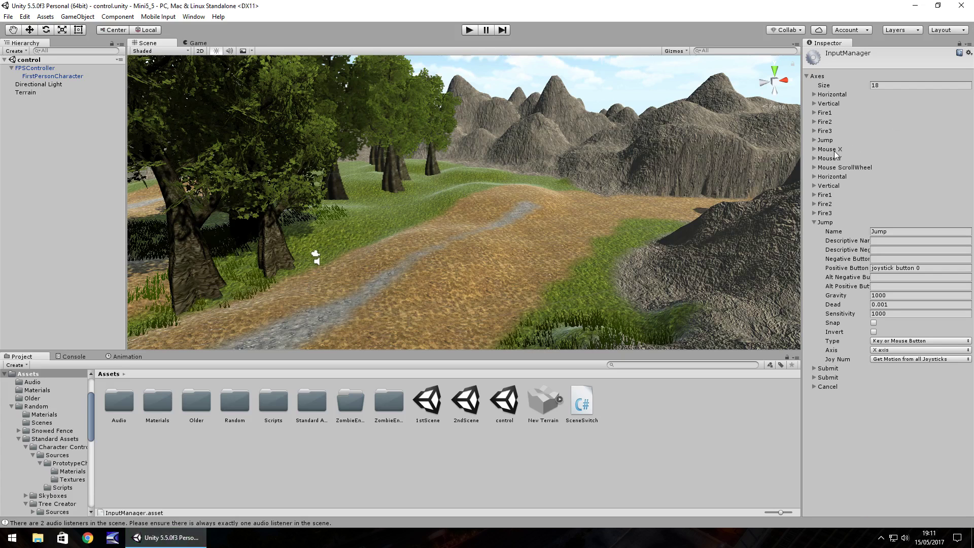
click(814, 222)
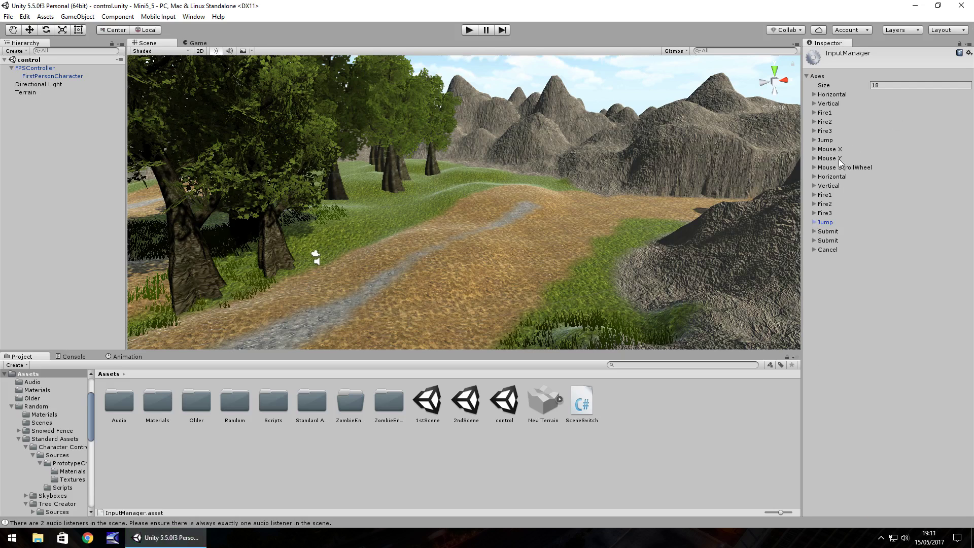
Set the Mouse X input's Type to Joystick Axis and its Axis to 4th axis (Joysticks)
click(813, 149)
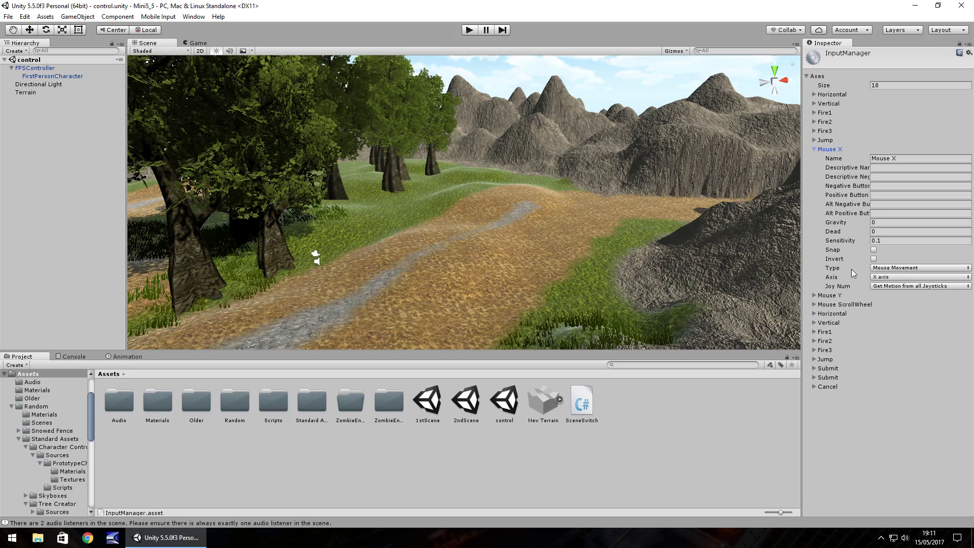
click(883, 268)
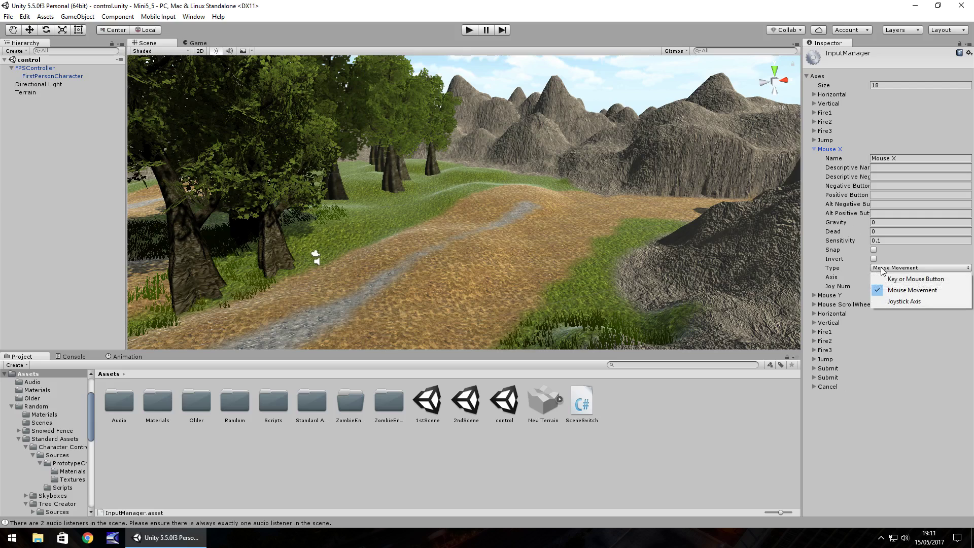
click(906, 301)
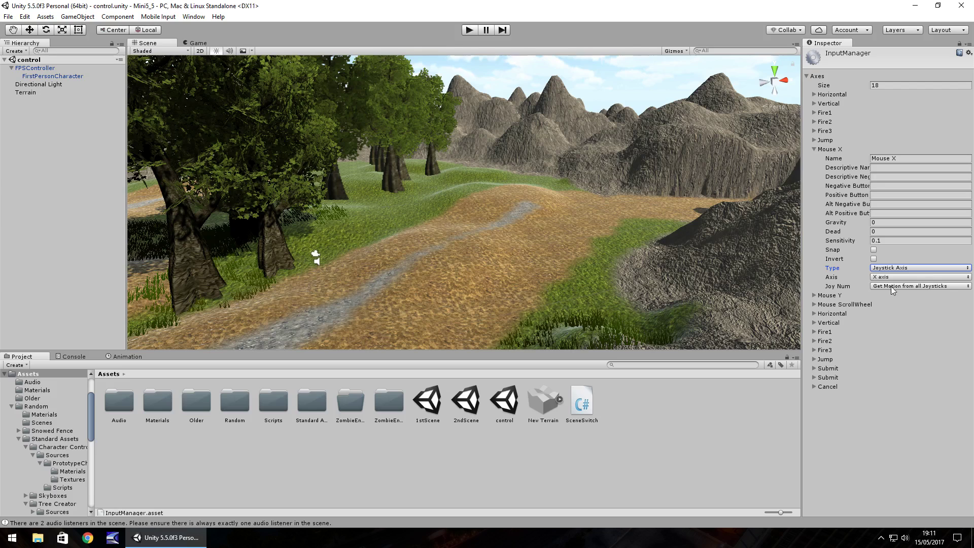
click(890, 283)
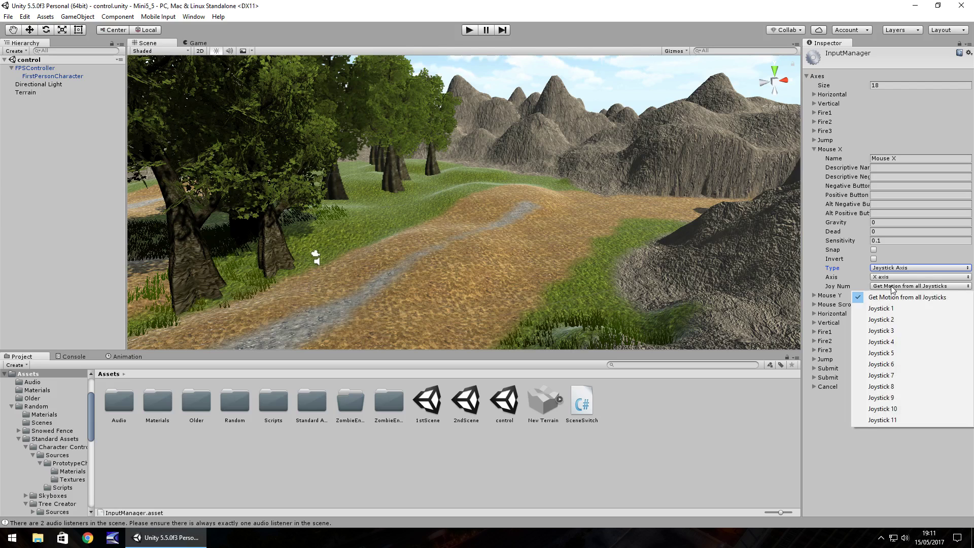
click(892, 279)
click(892, 279)
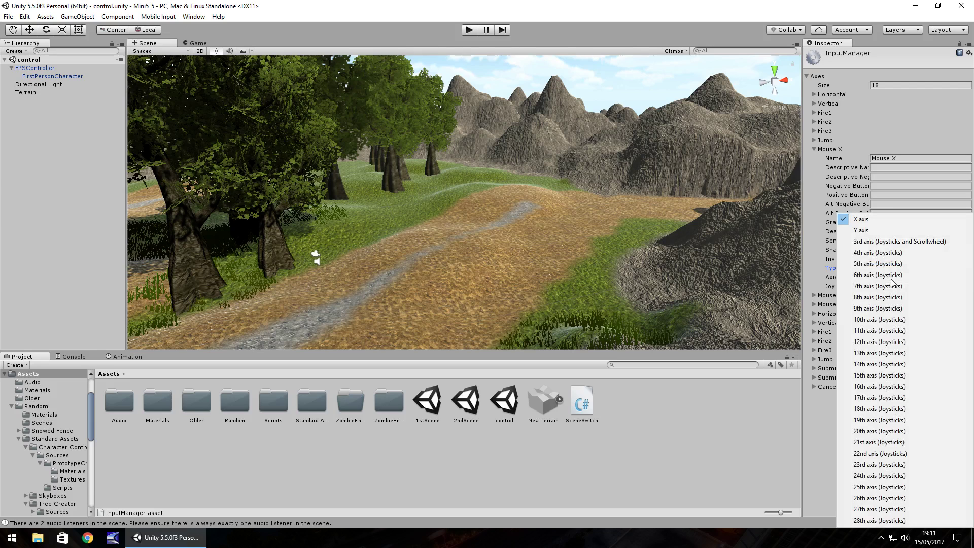
click(876, 254)
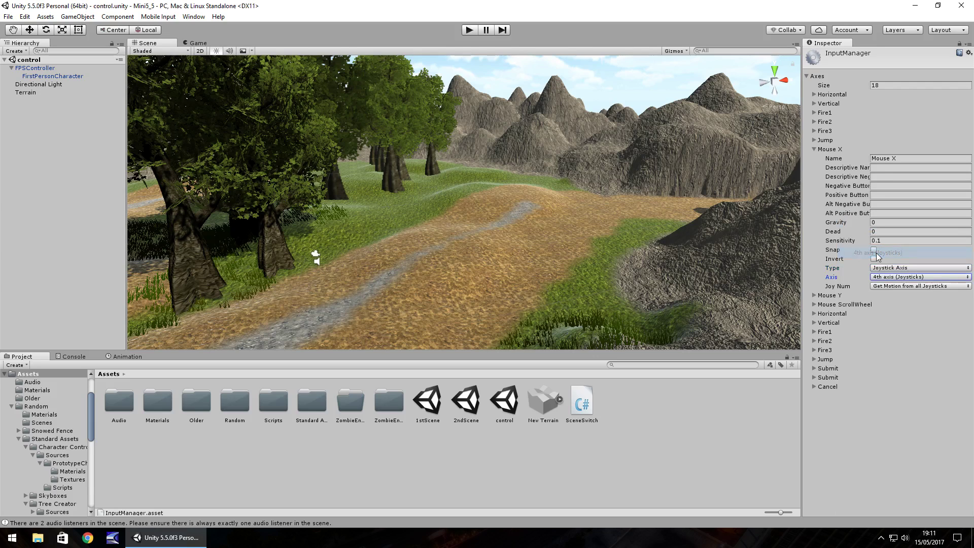
Set the Mouse Y input's Type to Joystick Axis and its Axis to 5th axis (Joysticks)
click(821, 296)
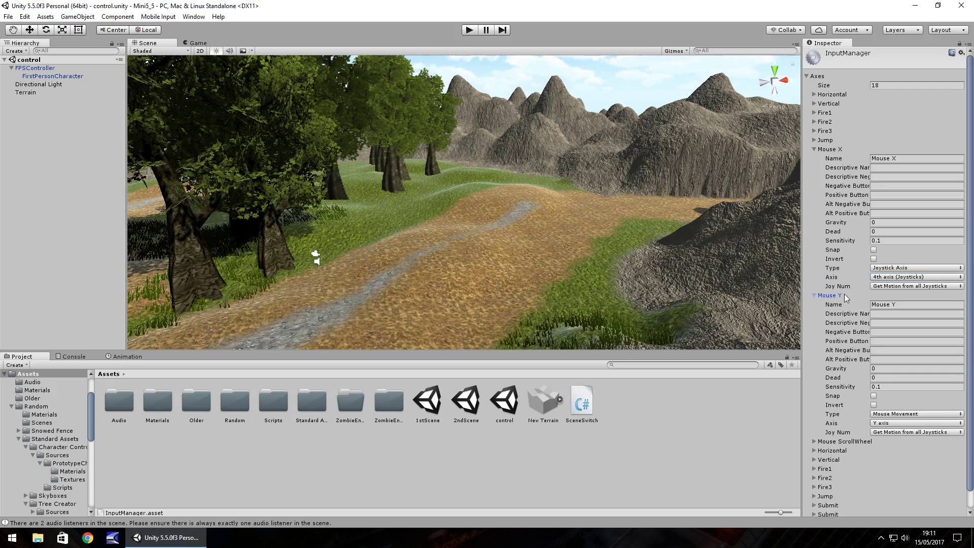
click(896, 414)
click(903, 447)
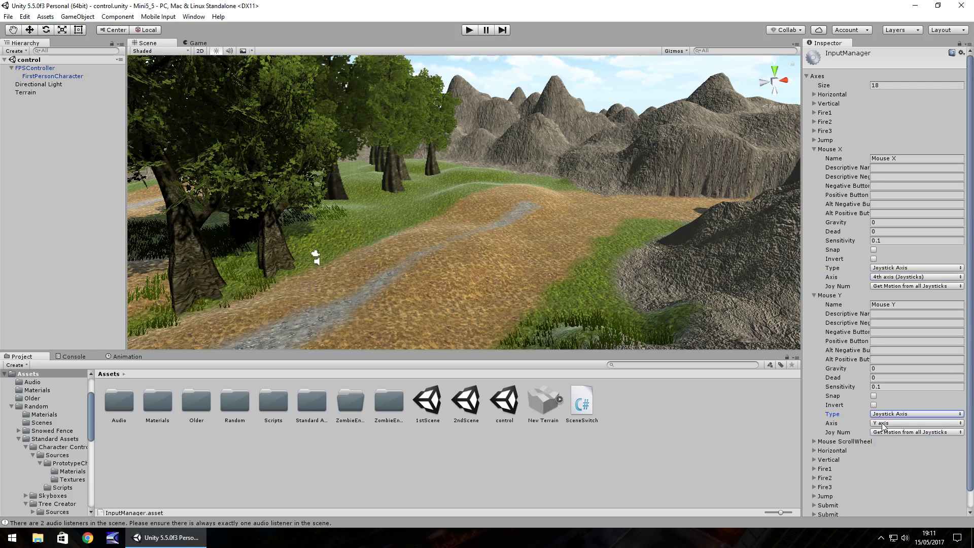
click(896, 424)
click(896, 425)
click(896, 424)
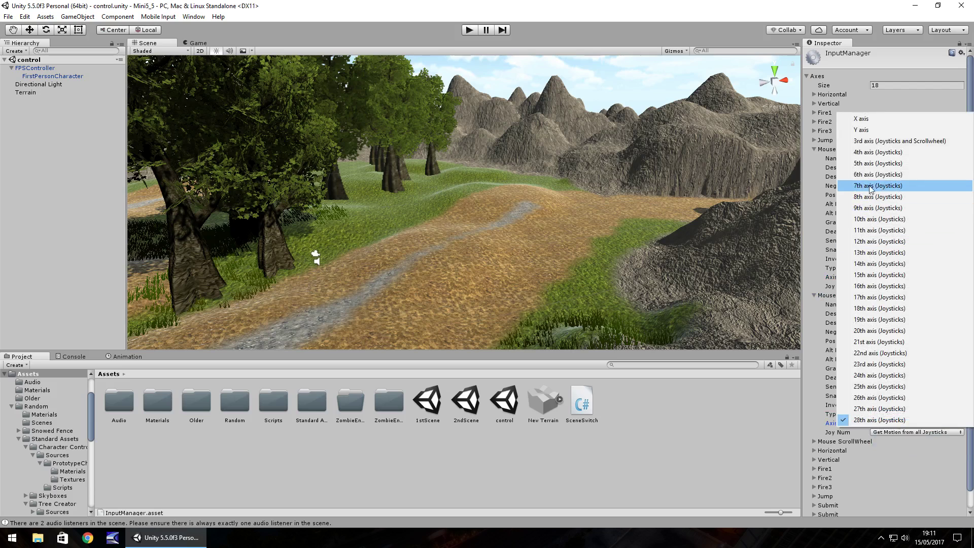
click(872, 164)
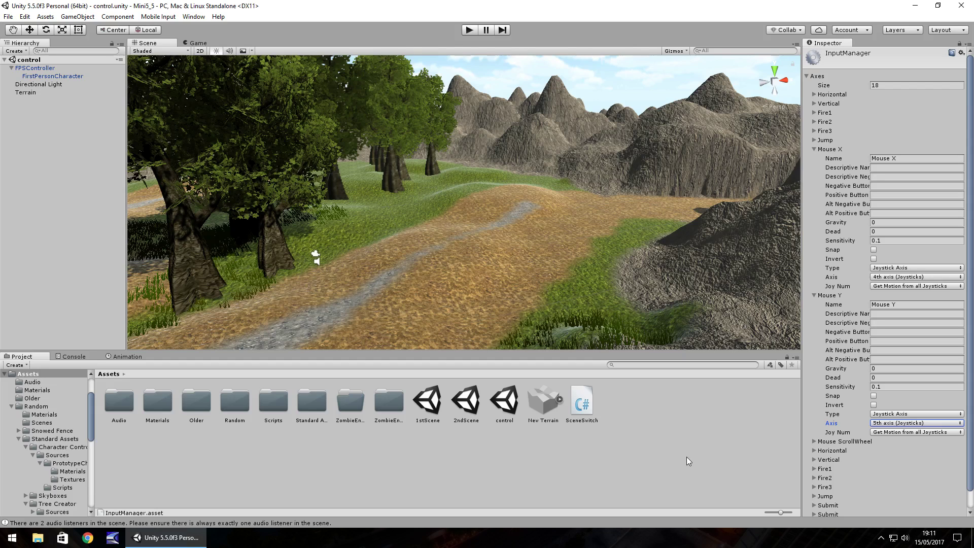
Play-test looking around with the joystick while walking, and stop the scene
click(468, 31)
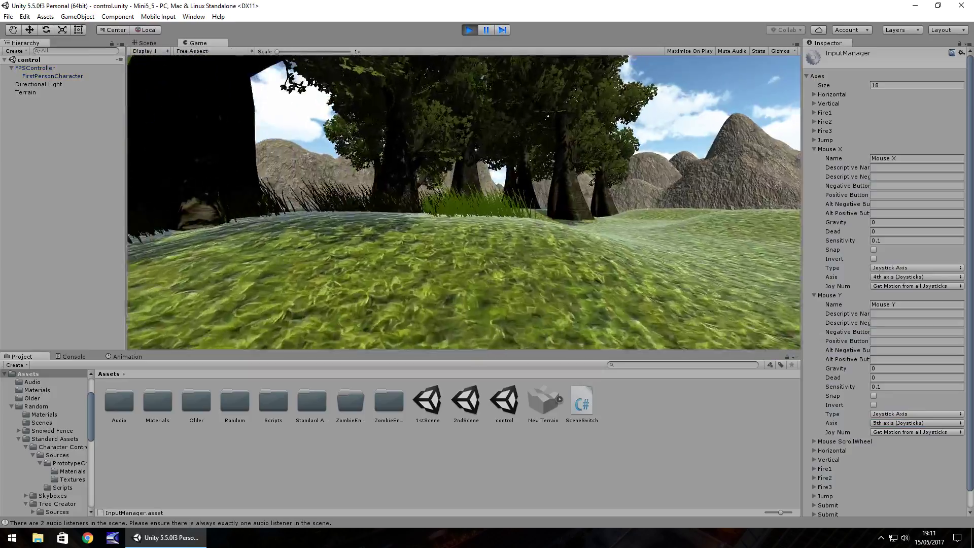
key(w)
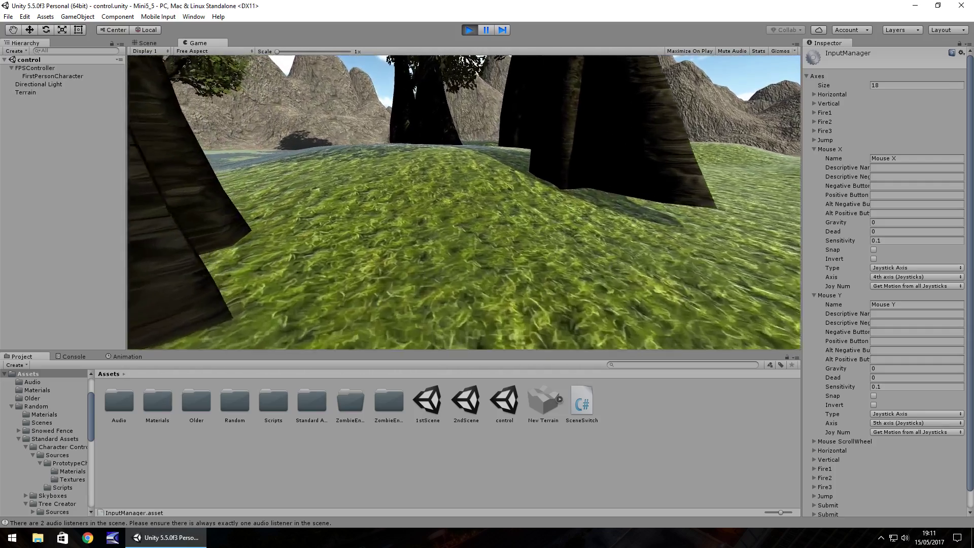
key(ctrl+p)
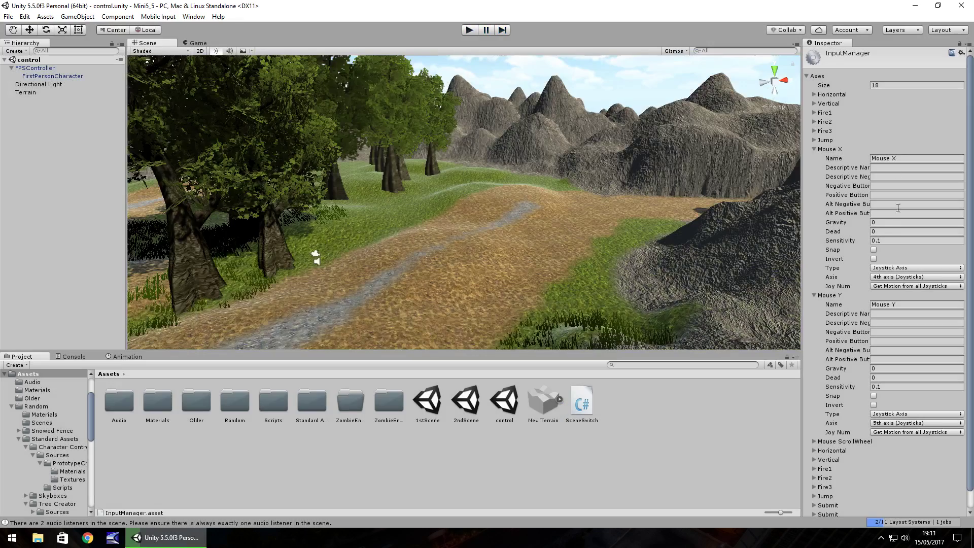
Set the Sensitivity of both Mouse X and Mouse Y to 1 and play-test the scene
click(857, 242)
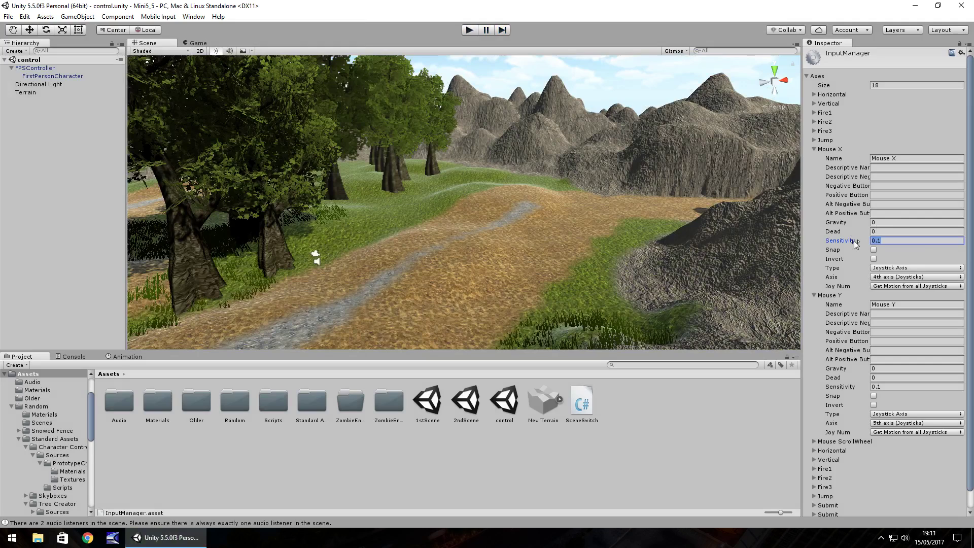
text(1)
click(857, 387)
text(1)
click(470, 29)
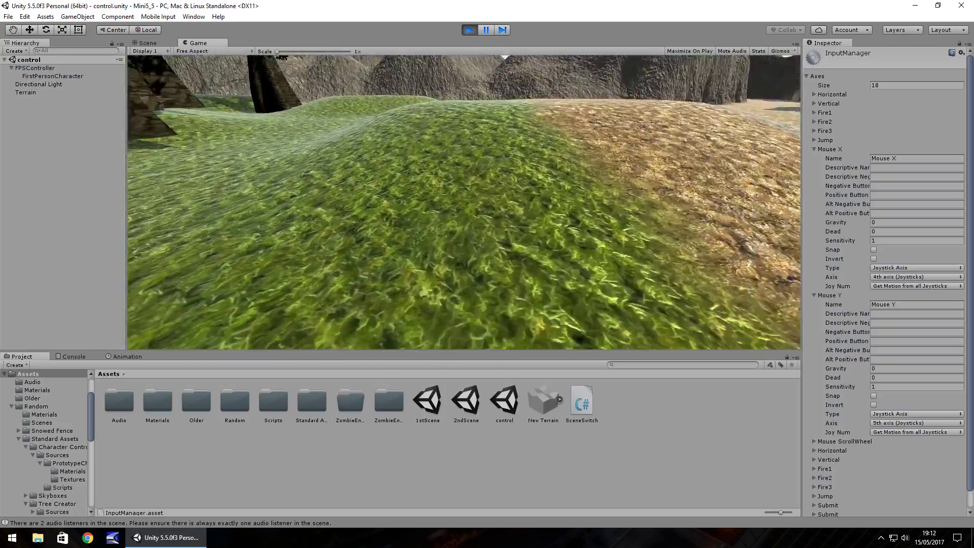
key(ctrl+p)
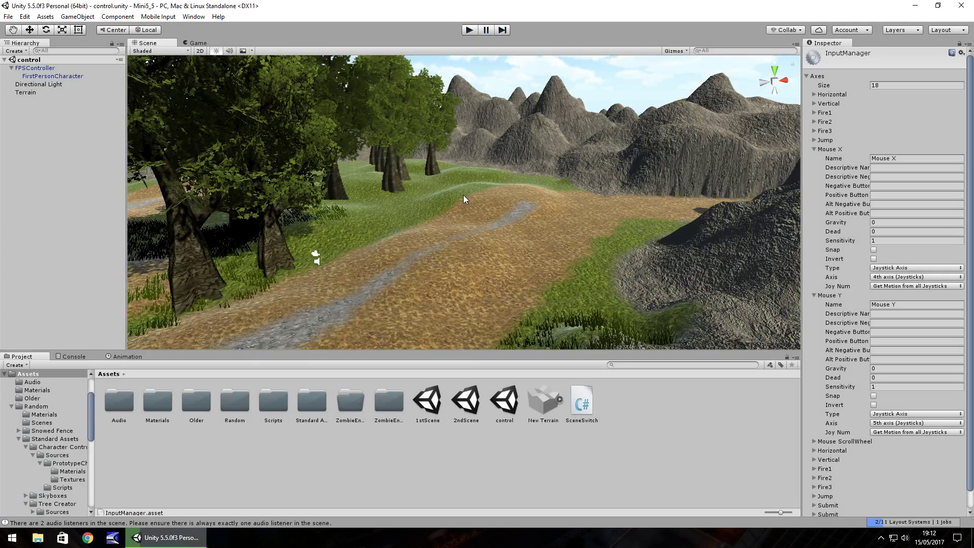
Enable Invert for the Mouse Y input and play-test walking and looking around in the scene
mouse_move(825, 370)
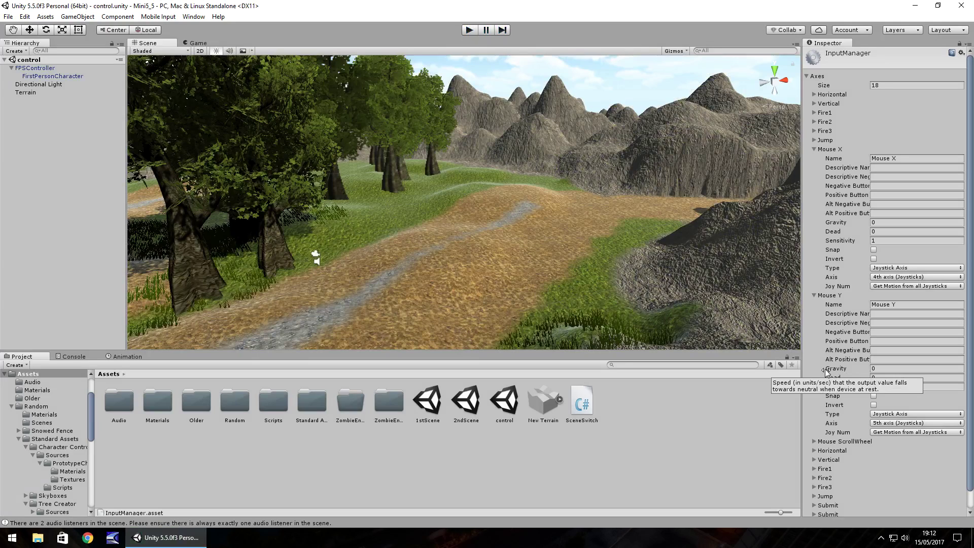
click(874, 405)
click(470, 30)
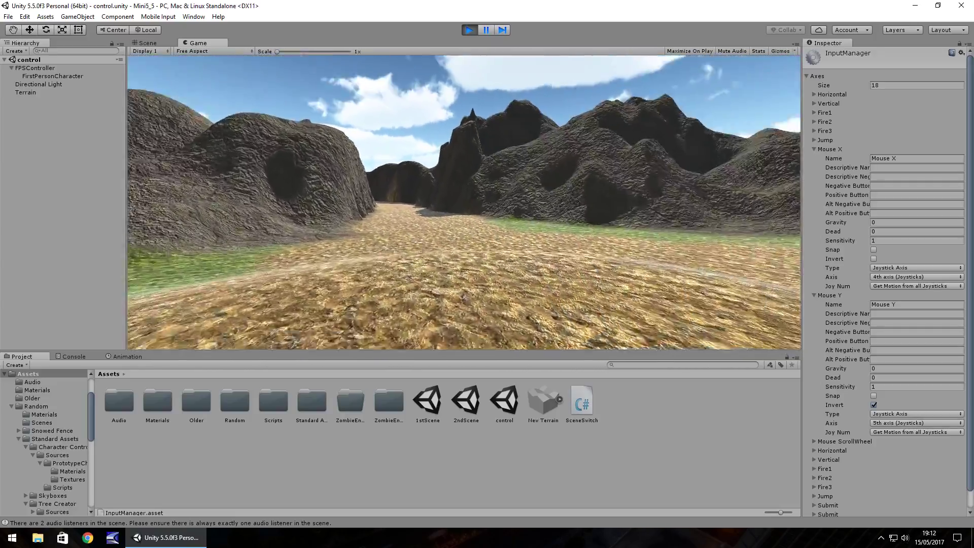
key(w)
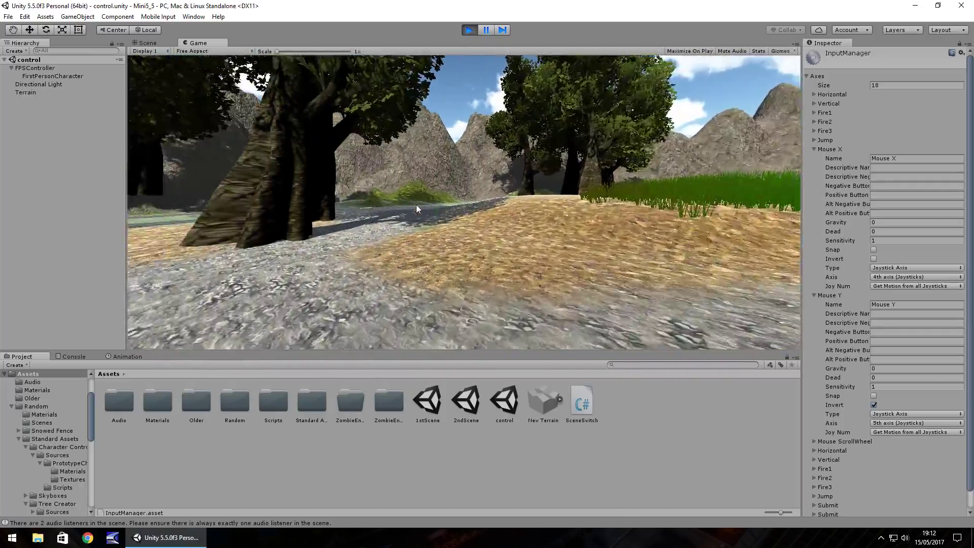
key(ctrl+p)
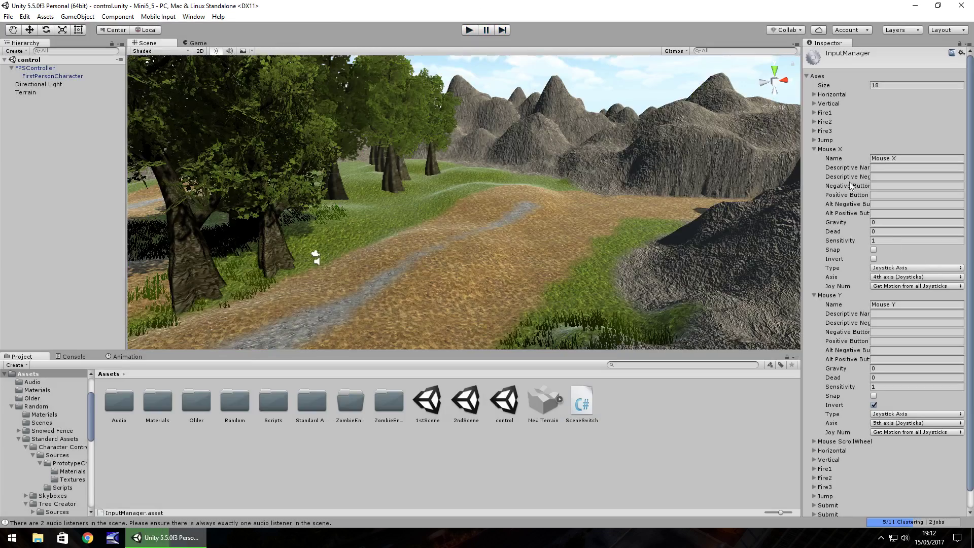
Set the second Fire1 input's Type to Joystick Axis and its Axis to 10th axis (Joysticks), and play-test the scene
click(814, 150)
click(814, 158)
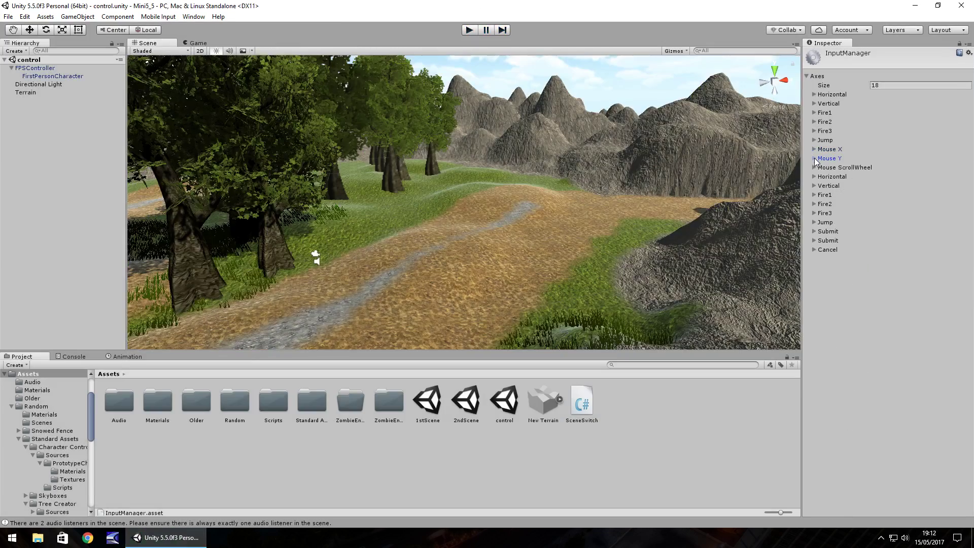
click(814, 195)
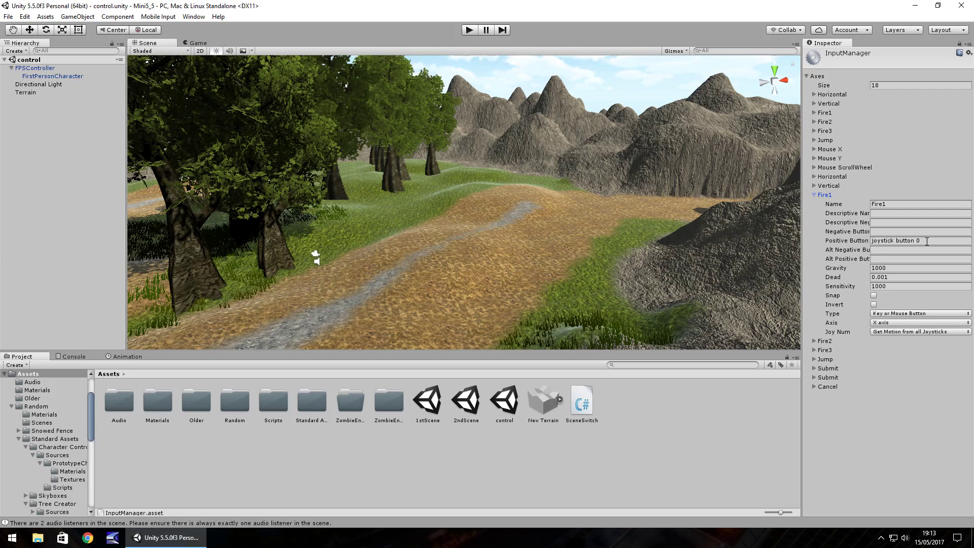
click(894, 314)
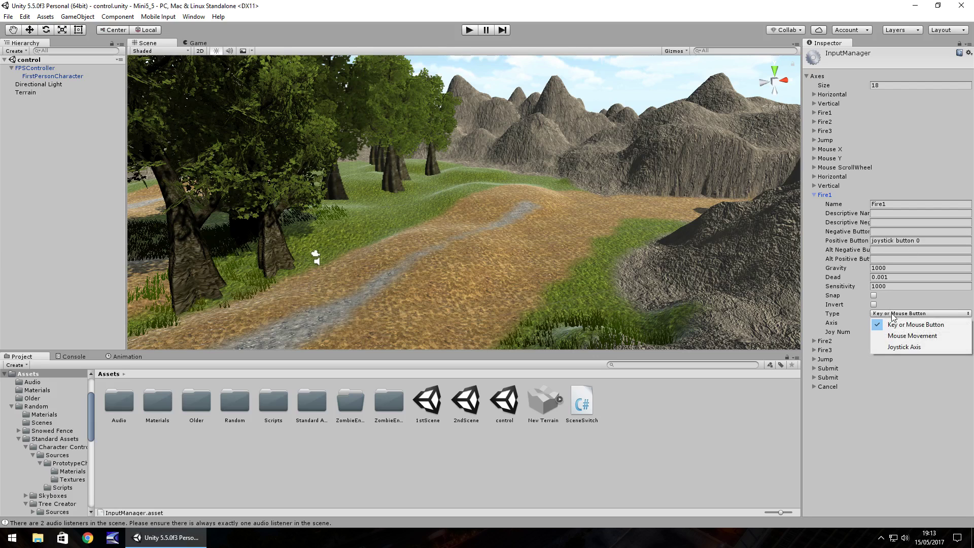
click(909, 347)
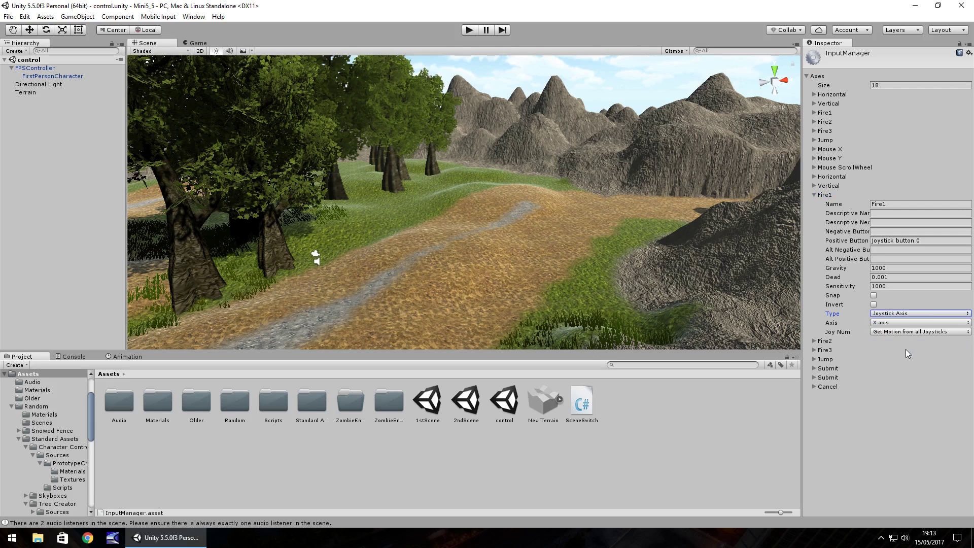
click(909, 324)
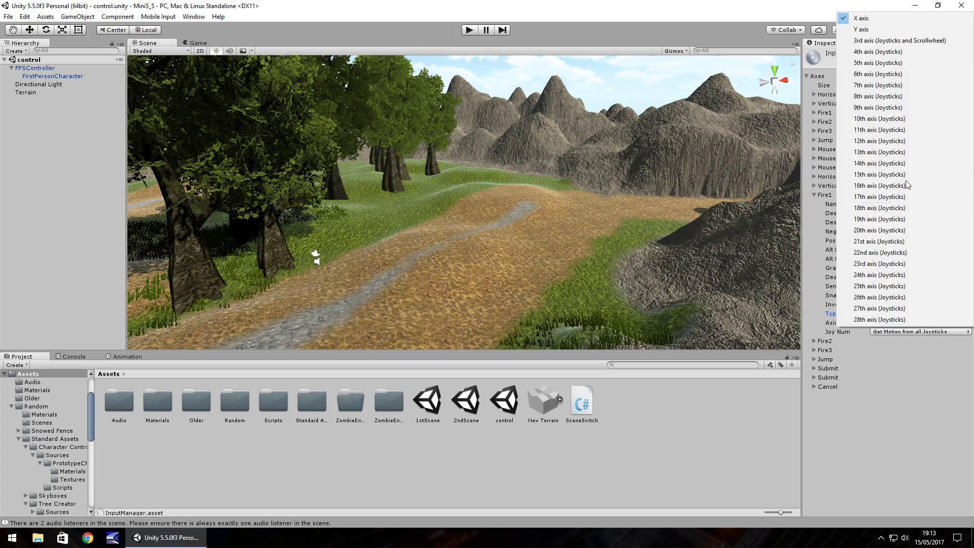
click(885, 119)
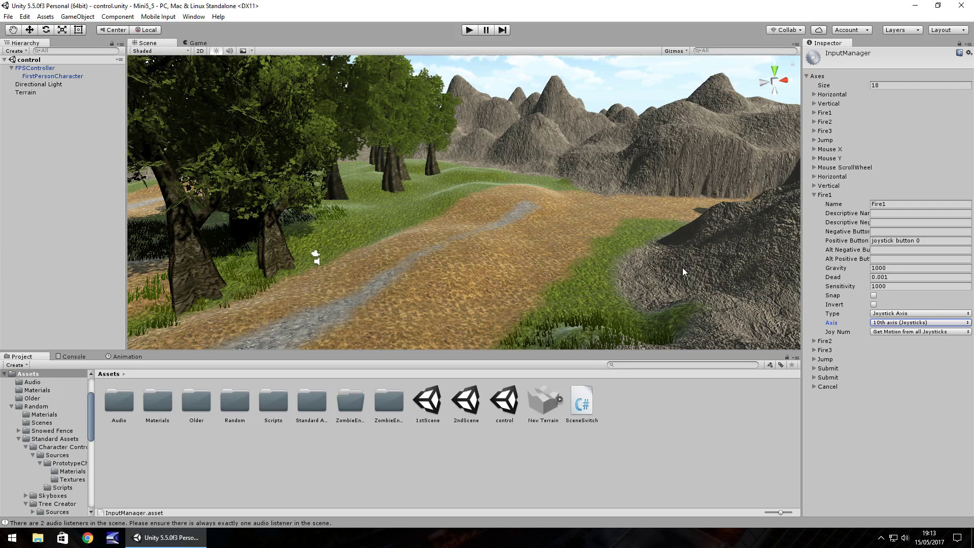
click(470, 32)
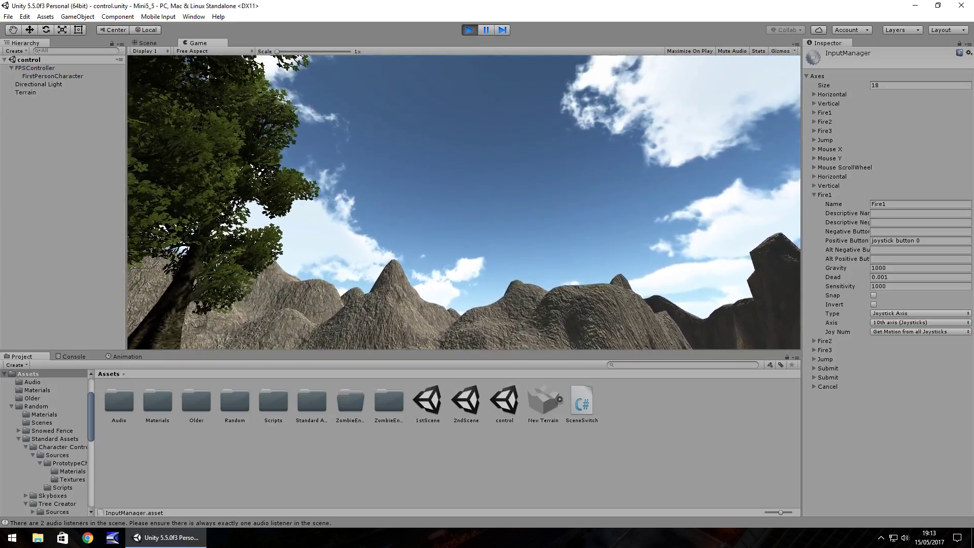
key(ctrl+p)
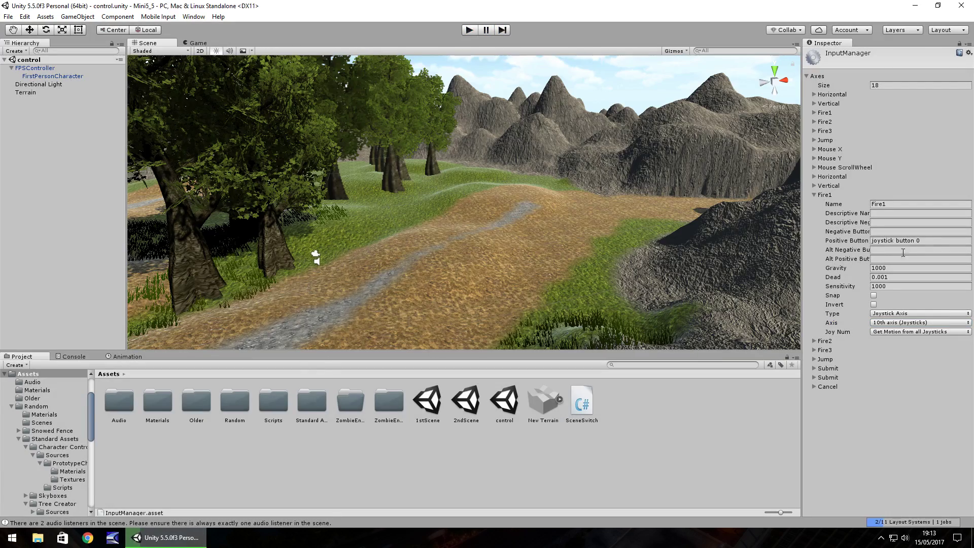
Clear the second Fire1 input's Positive Button, and show the settings of the second Fire2 input instead
click(932, 243)
key(BackSpace)
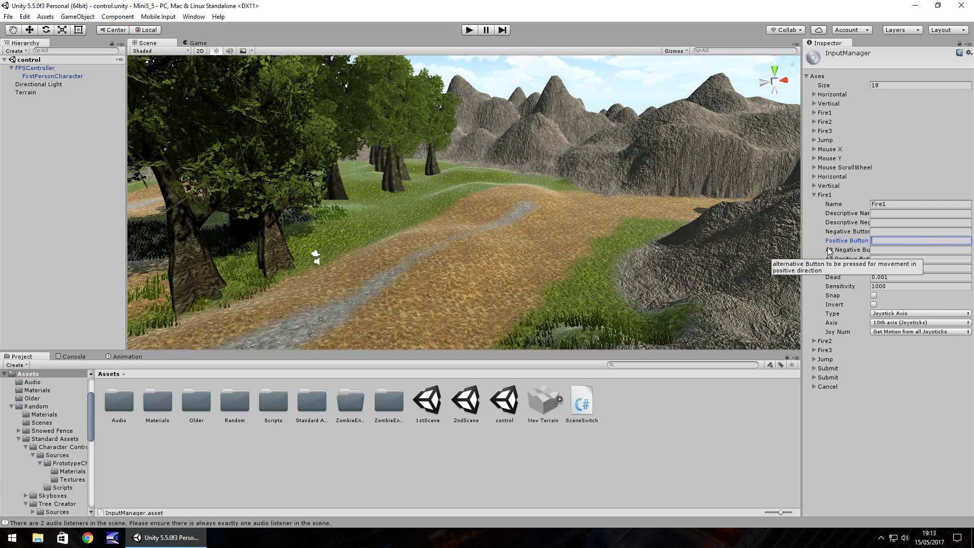
click(814, 341)
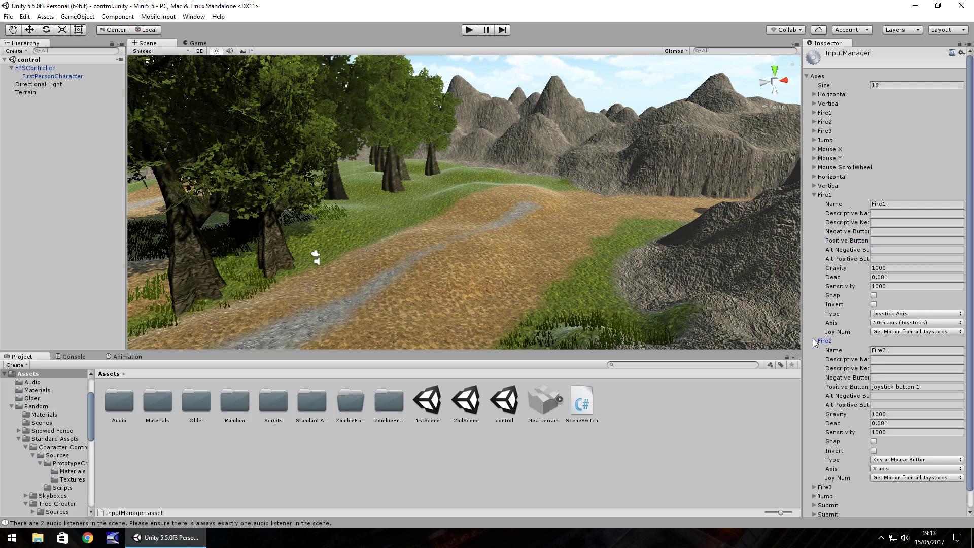
click(815, 196)
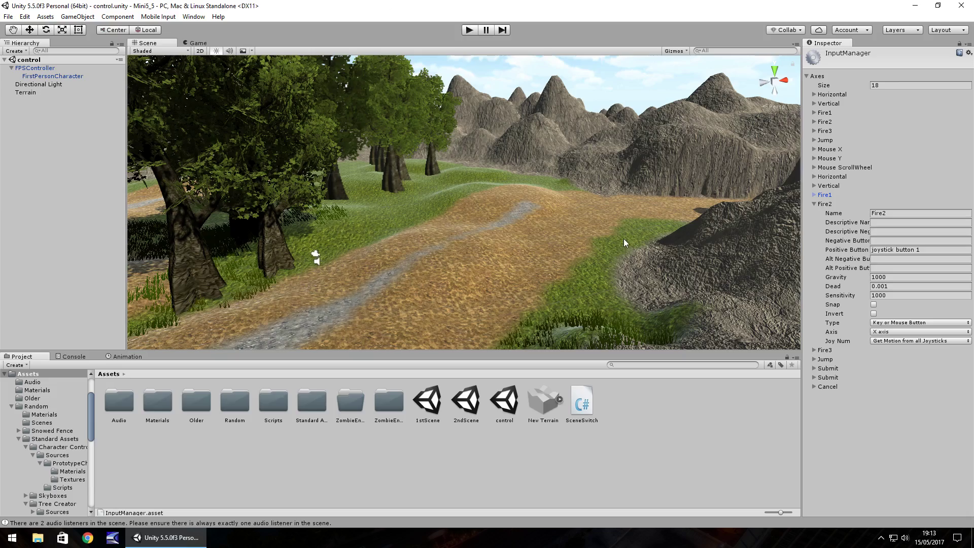
Play-test walking forward from the grass onto the dirt path while looking around, and stop the scene
click(469, 30)
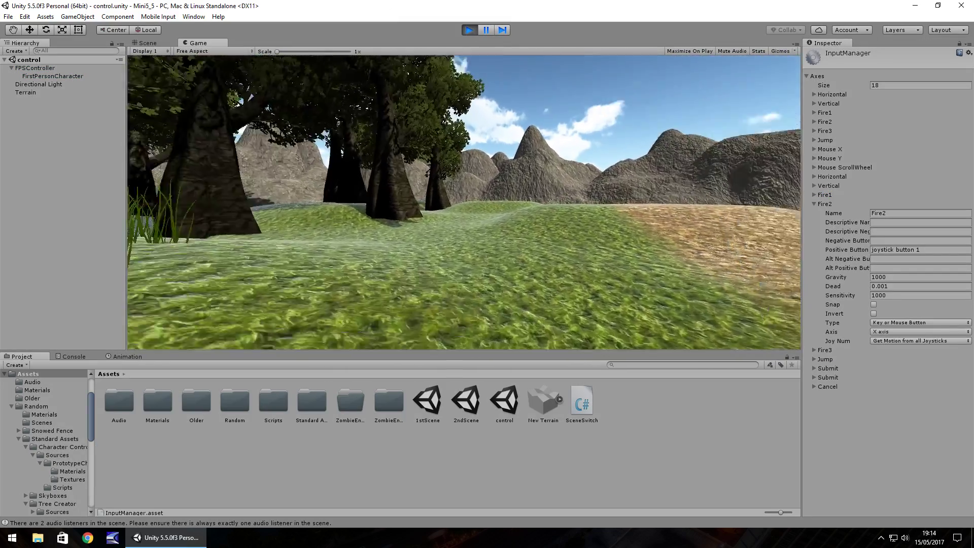
key(w)
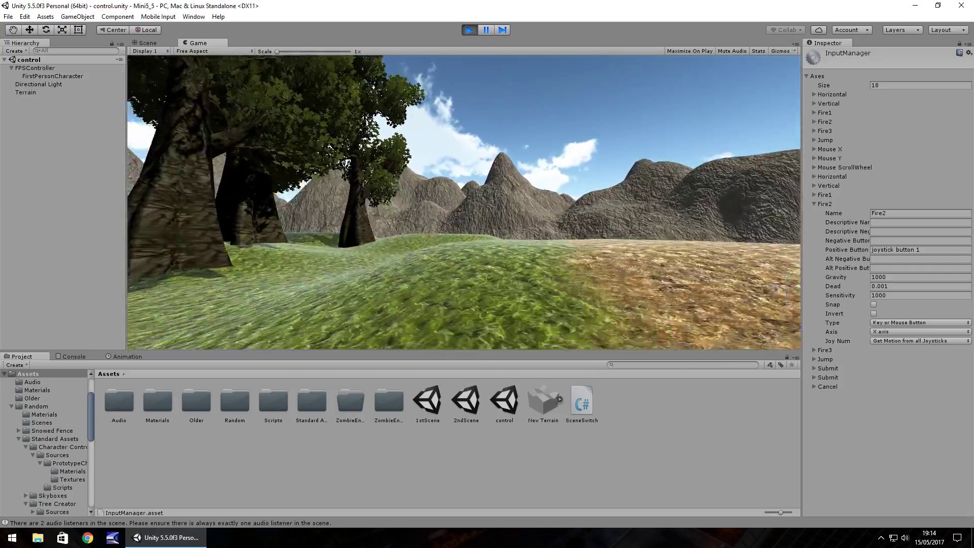
key(w)
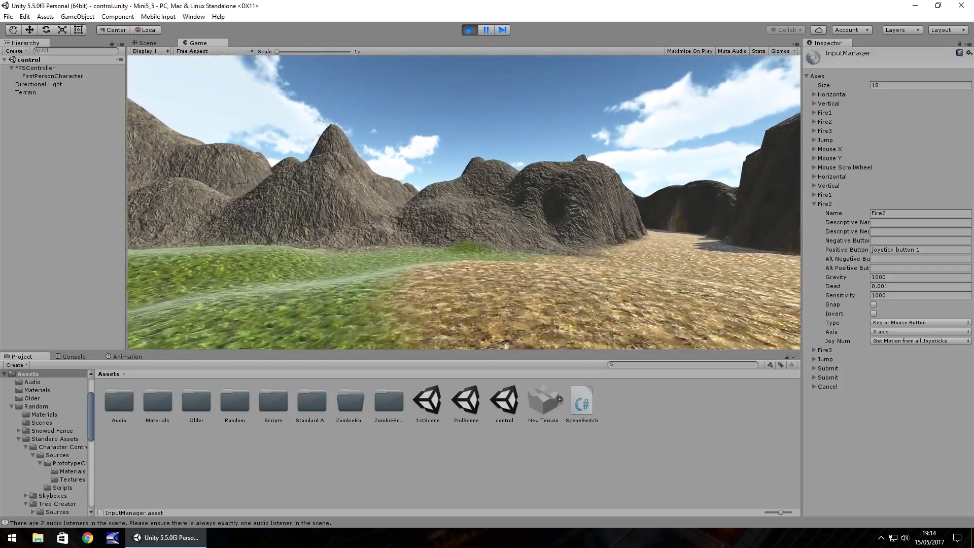
key(w)
key(w)
key(w)
key(ctrl+p)
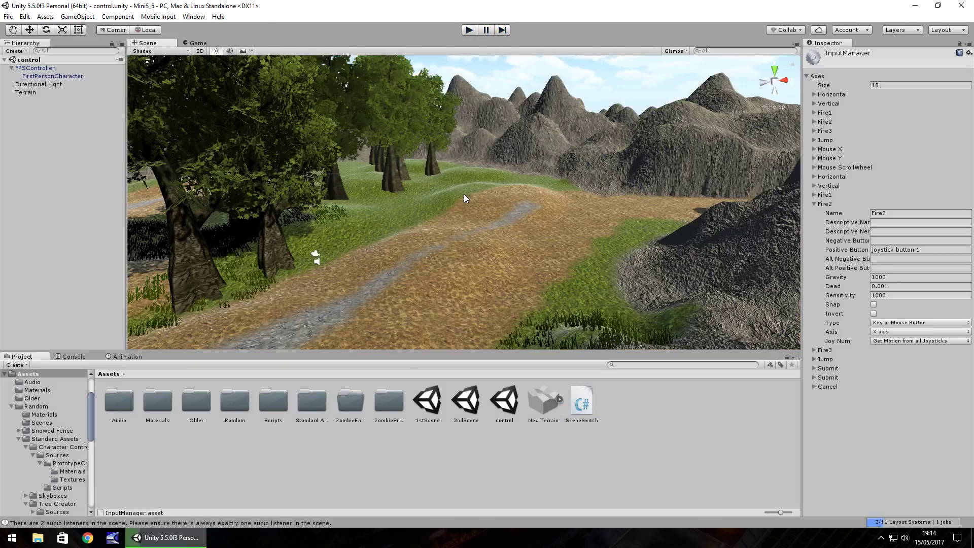